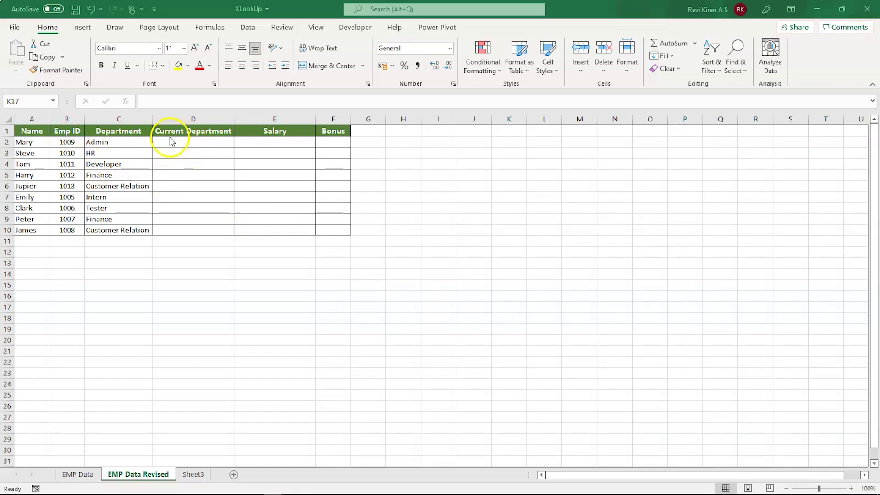
Step: Review the EMP Data sheet, then return to EMP Data Revised with salaries 22000–55000 in column E
left_click(76, 472)
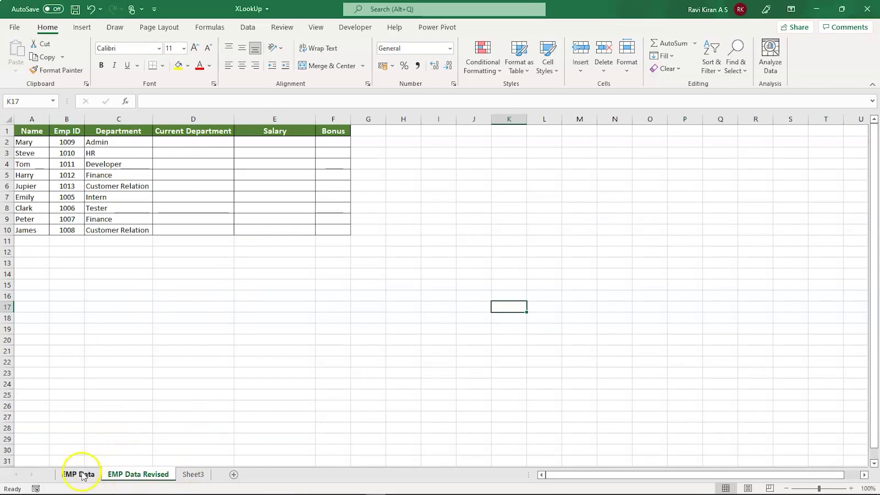
left_click(78, 475)
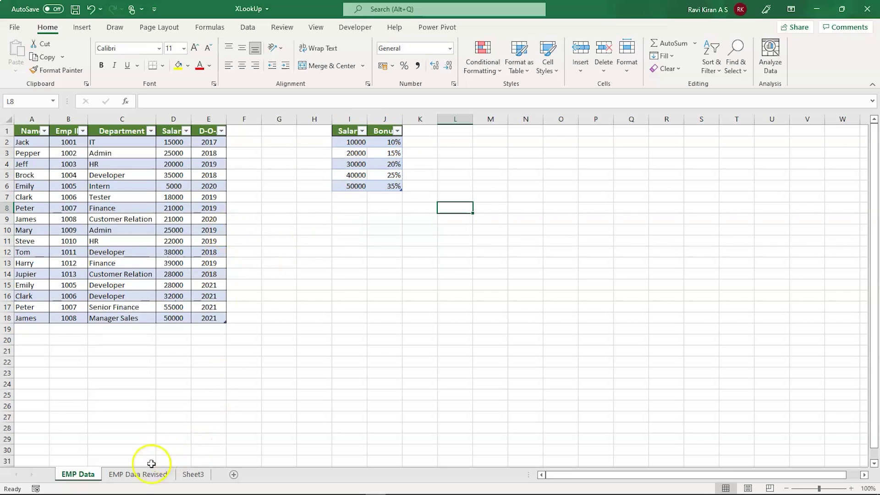
left_click(140, 477)
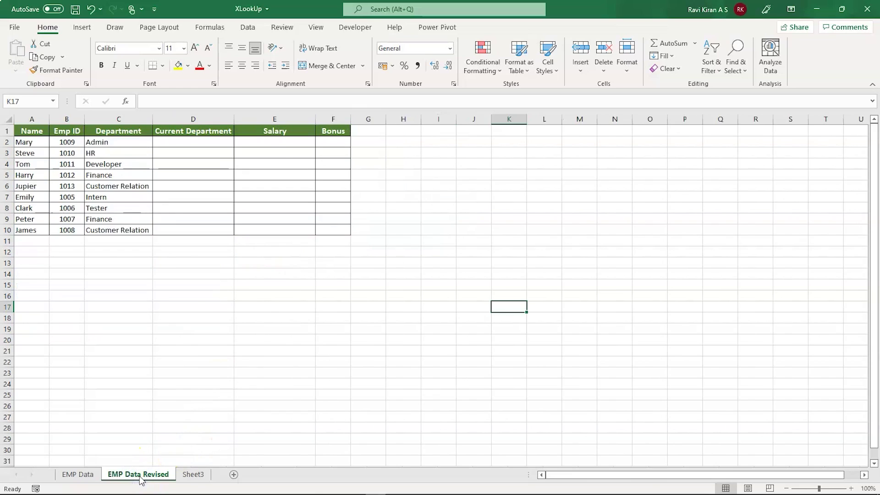
left_click(291, 296)
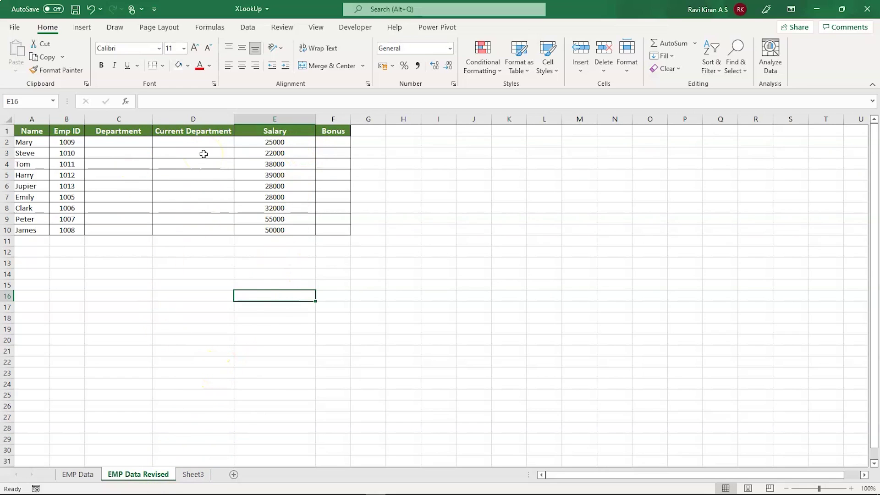
left_click(79, 475)
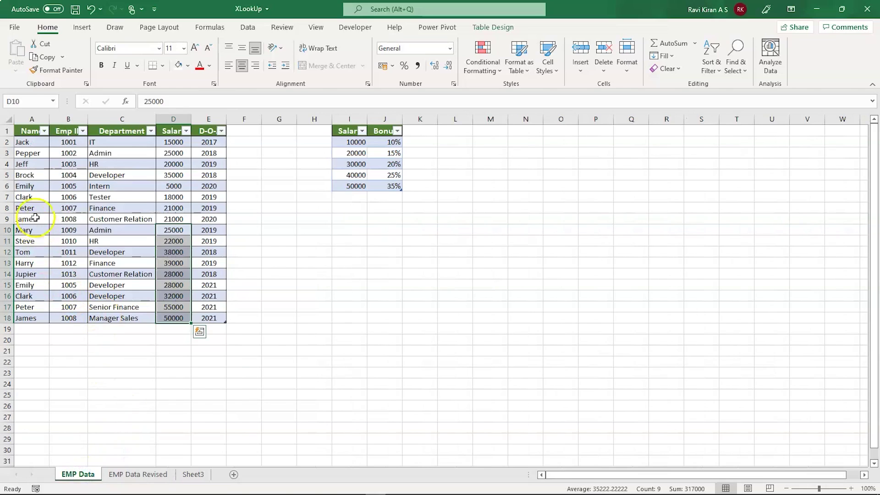
left_click(39, 190)
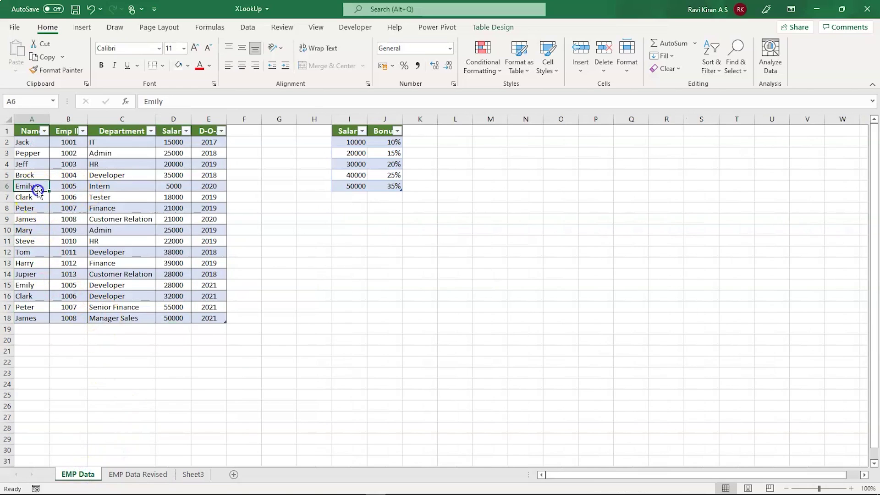
left_click(200, 185)
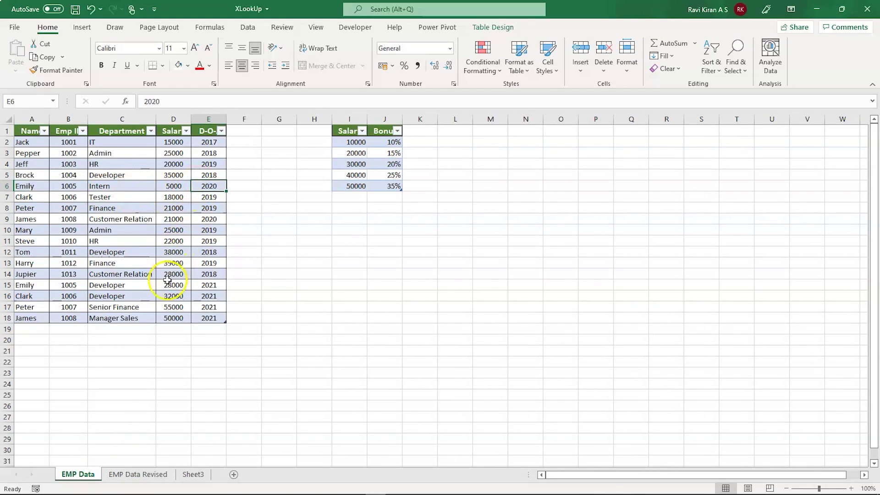
left_click(120, 288)
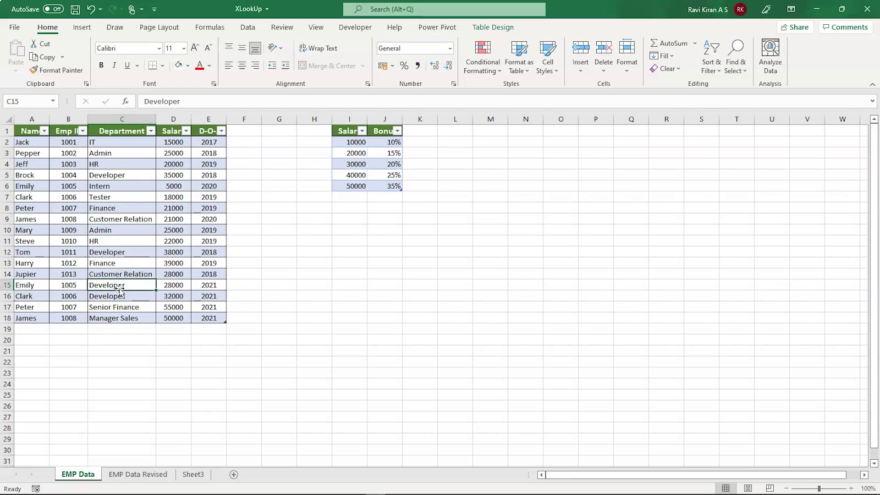
left_click(209, 285)
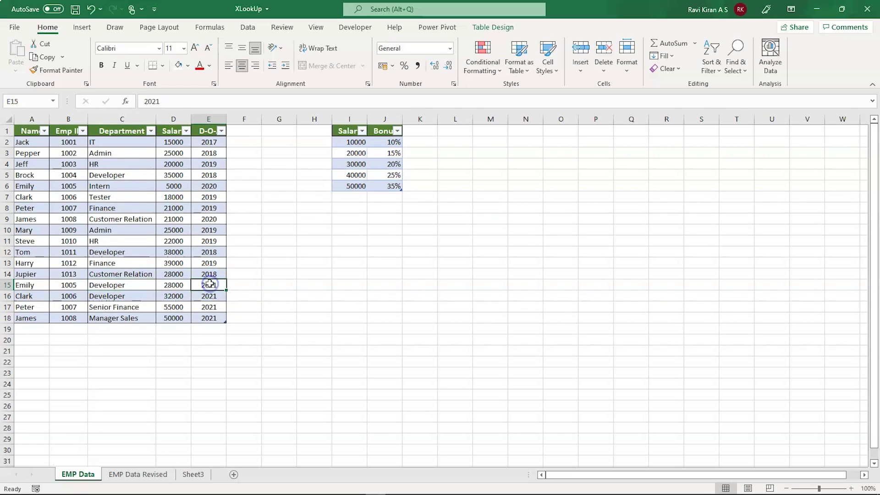
left_click(131, 475)
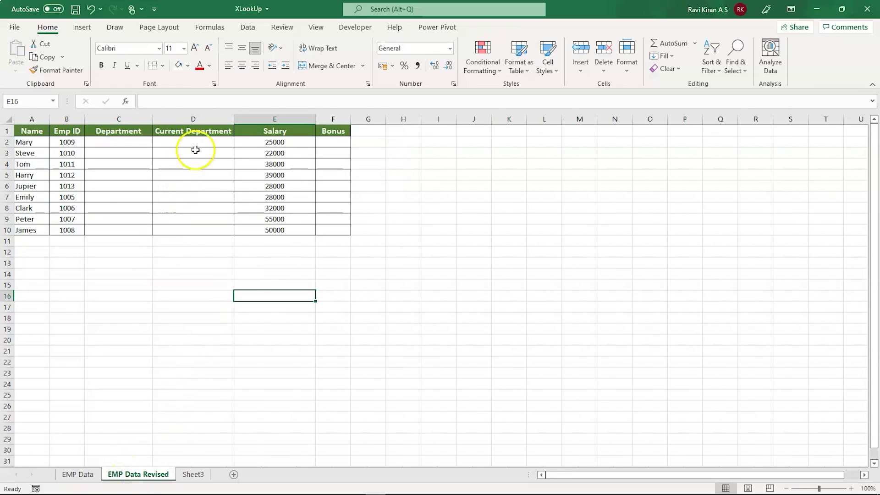
Step: Start an XLOOKUP in C2 using Mary's name in A2 as the lookup value
left_click(133, 143)
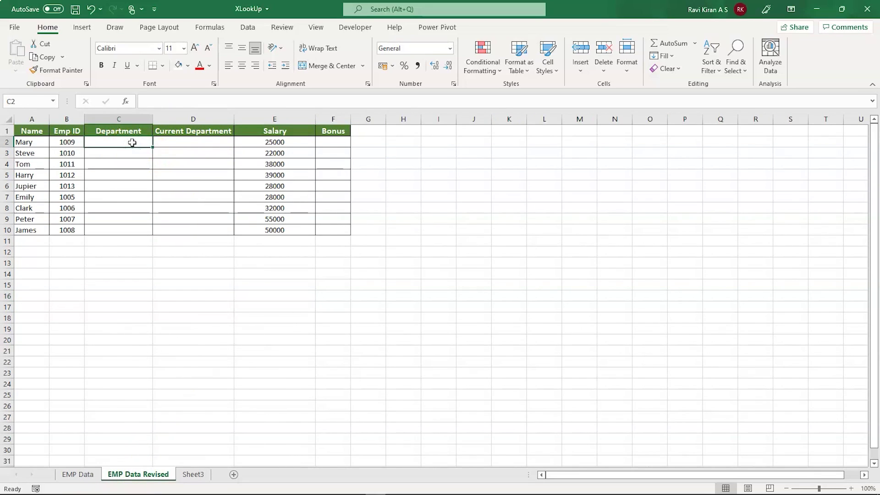
type("=")
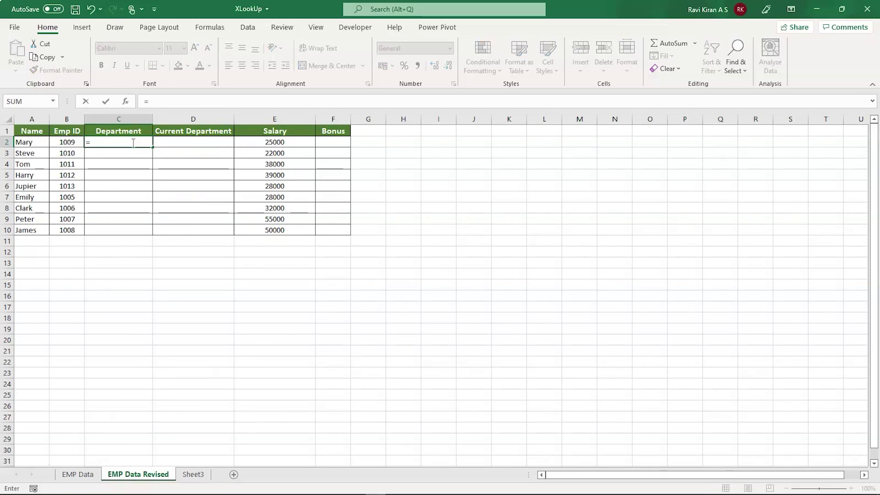
type("X")
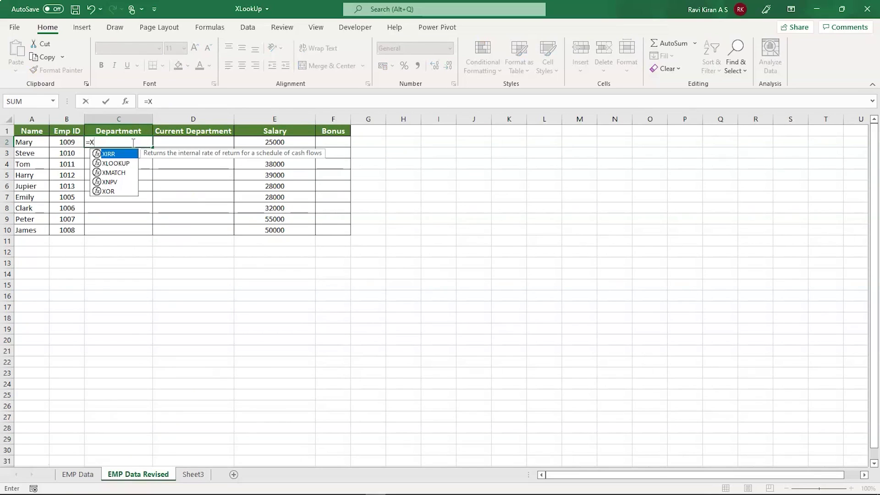
key("Down")
key("Tab")
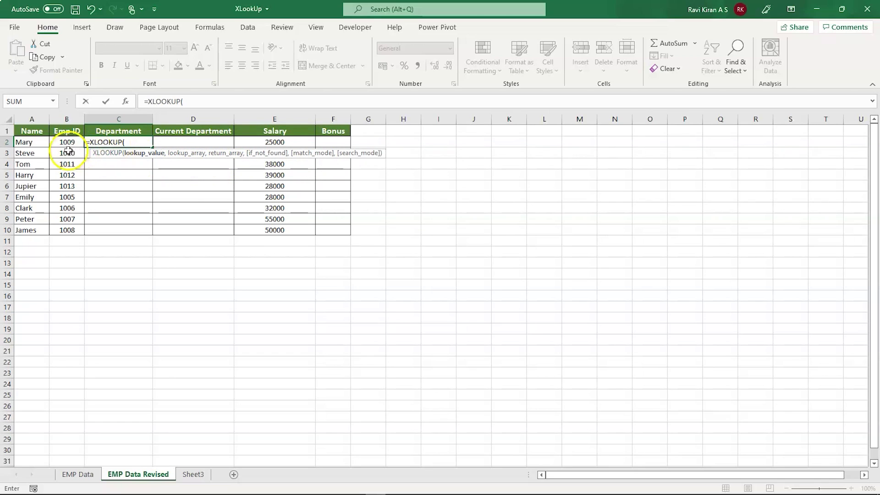
left_click(34, 142)
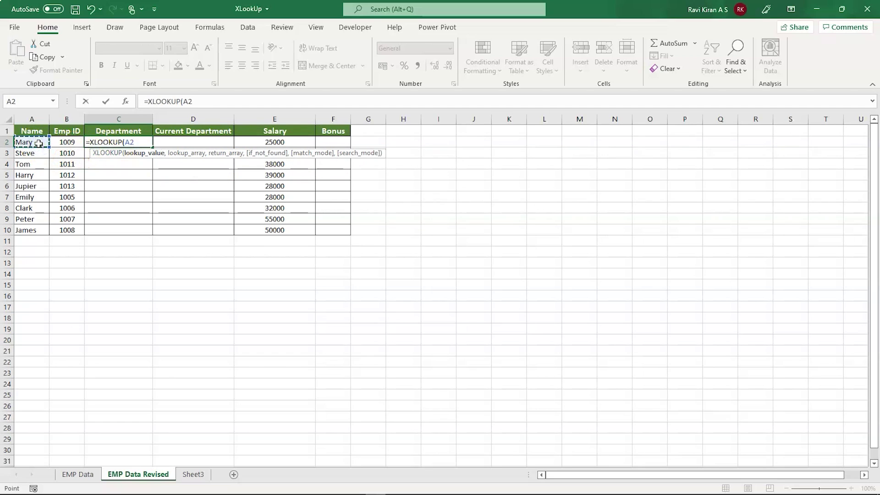
Step: Add EMP Data's Name and Department columns as lookup and return arrays, then close the formula
left_click(65, 475)
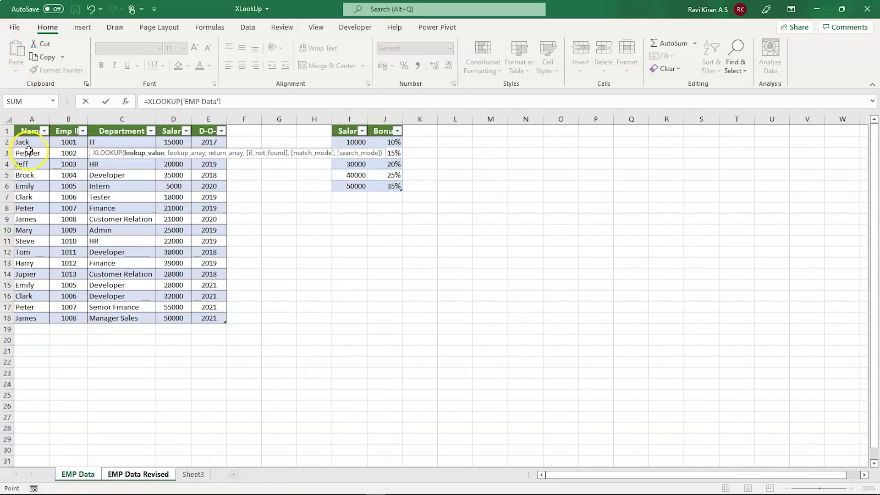
left_click_drag(30, 145, 19, 320)
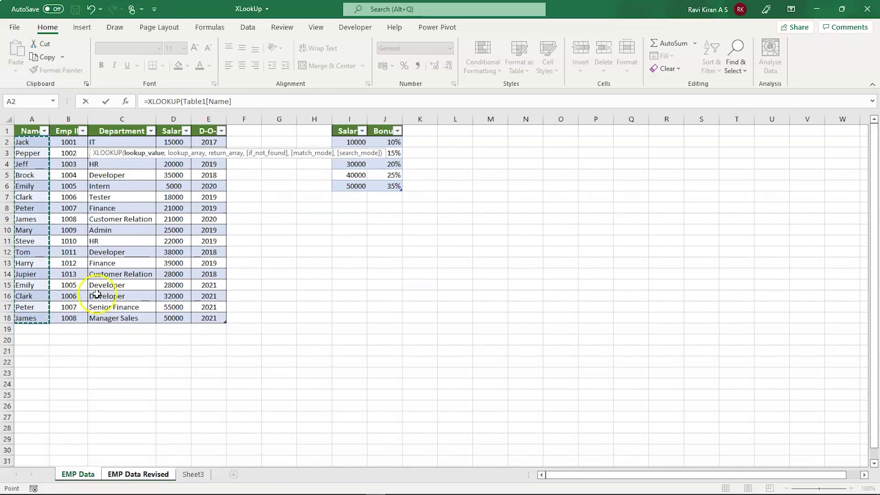
type(",")
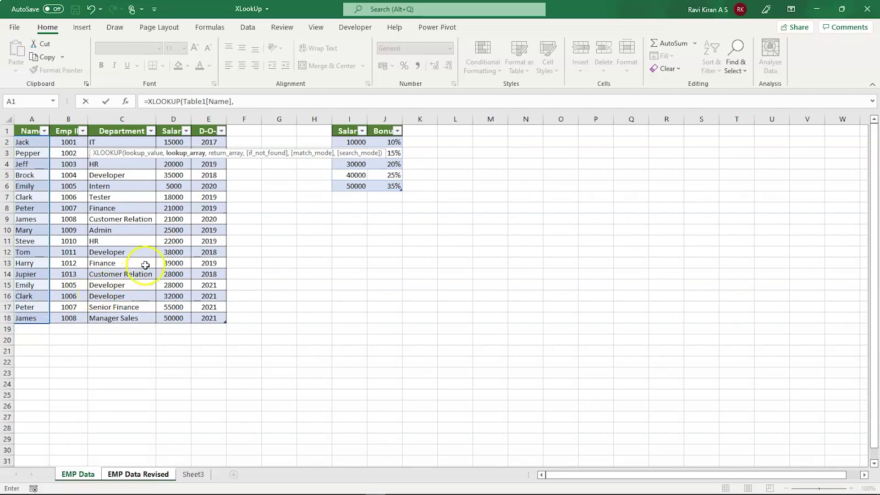
left_click_drag(105, 143, 98, 314)
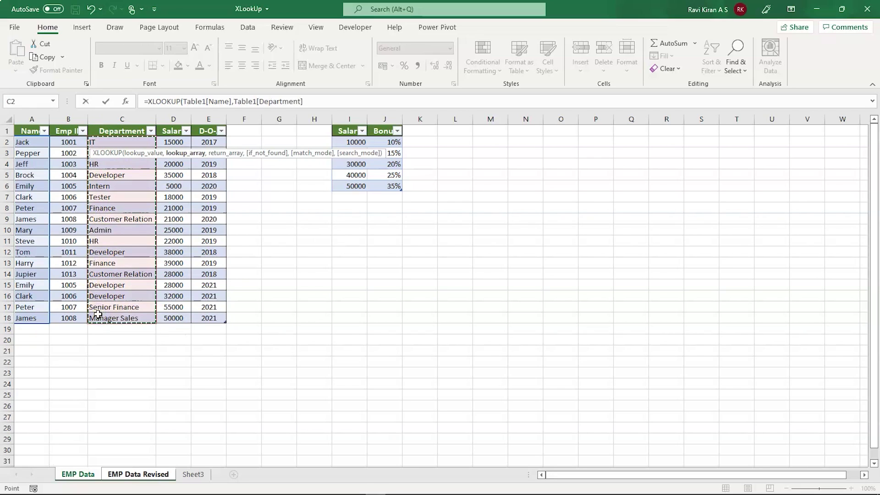
left_click(333, 107)
type(")")
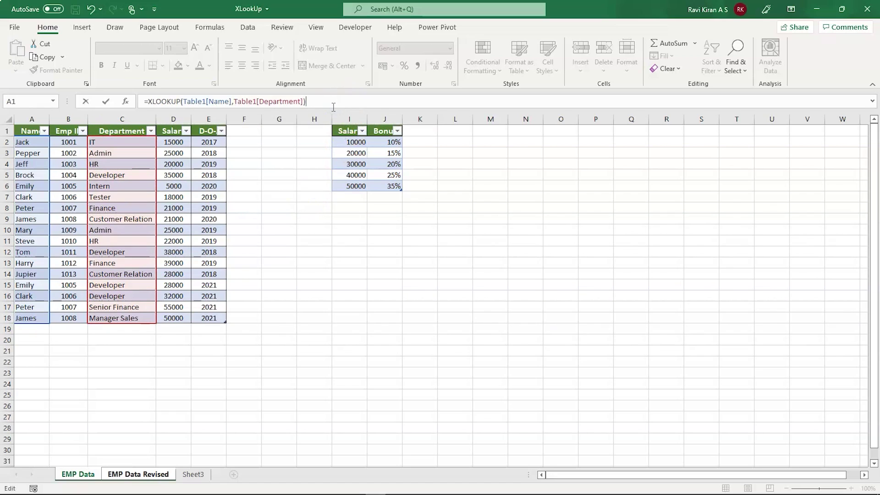
key("Return")
Step: Insert A2 as the lookup value in C2's XLOOKUP so it returns Admin
left_click(451, 283)
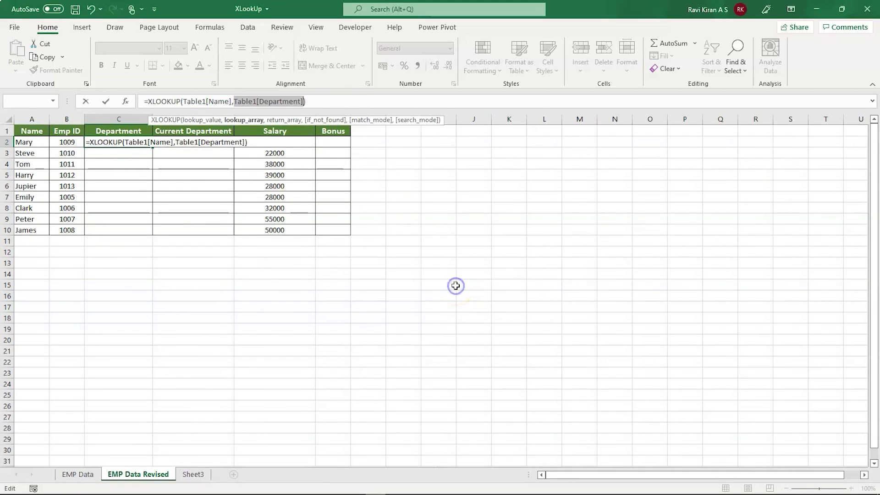
left_click(125, 142)
key("ctrl+v")
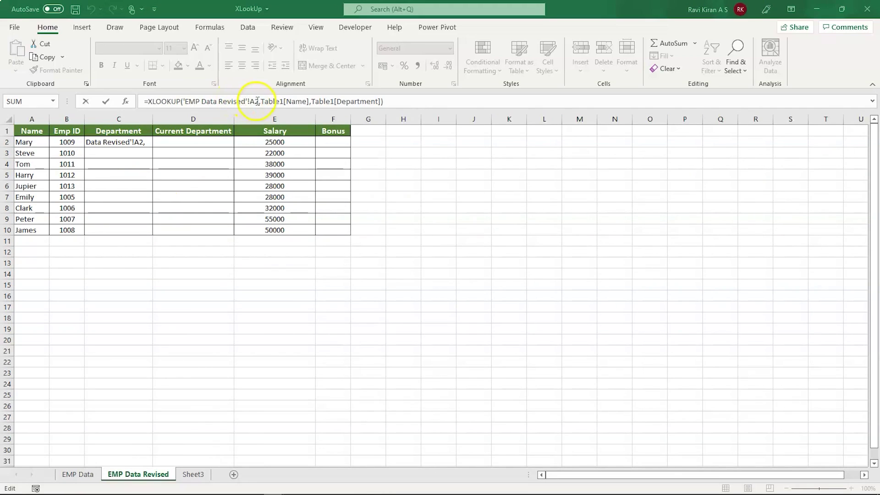
left_click_drag(258, 102, 185, 101)
left_click(33, 150)
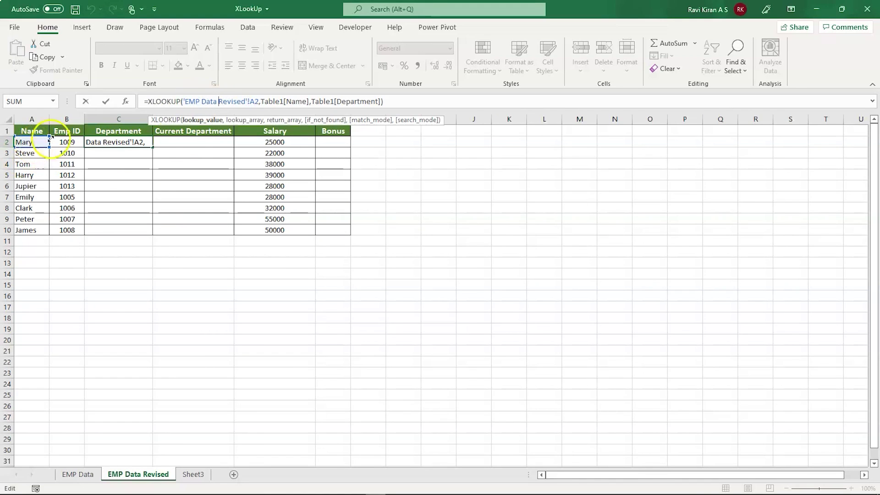
left_click(147, 143)
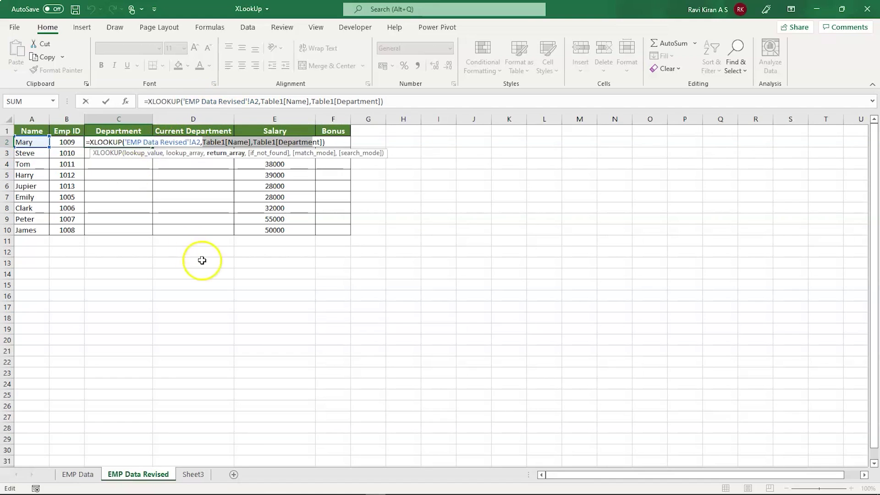
key("Return")
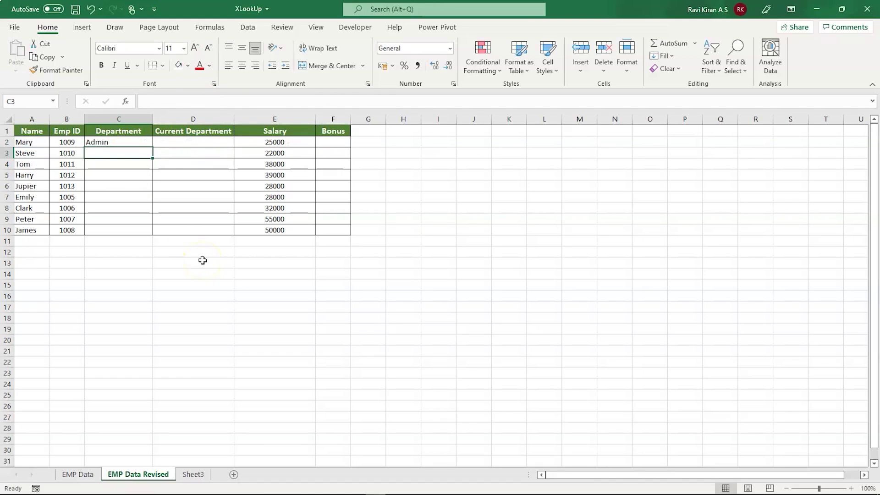
Step: Copy C2's department lookup down to C10, cancelling an accidental move onto C8
left_click(121, 141)
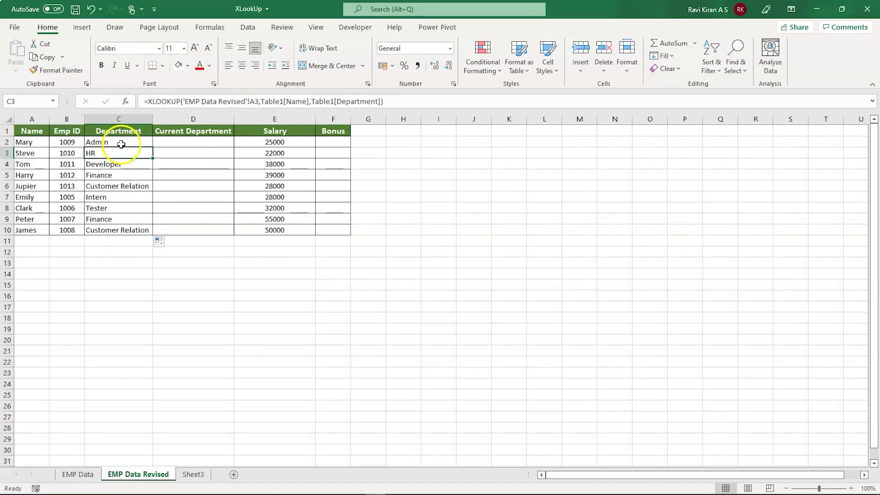
left_click_drag(128, 145, 120, 206)
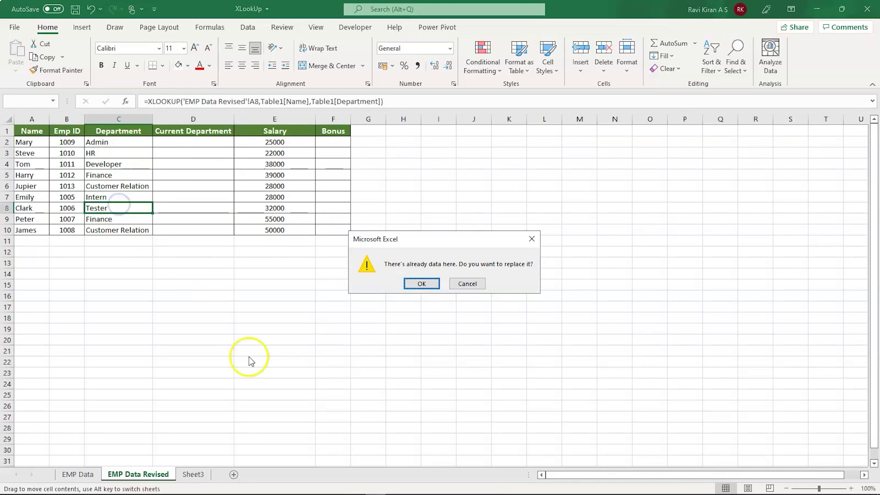
key("Escape")
left_click(197, 144)
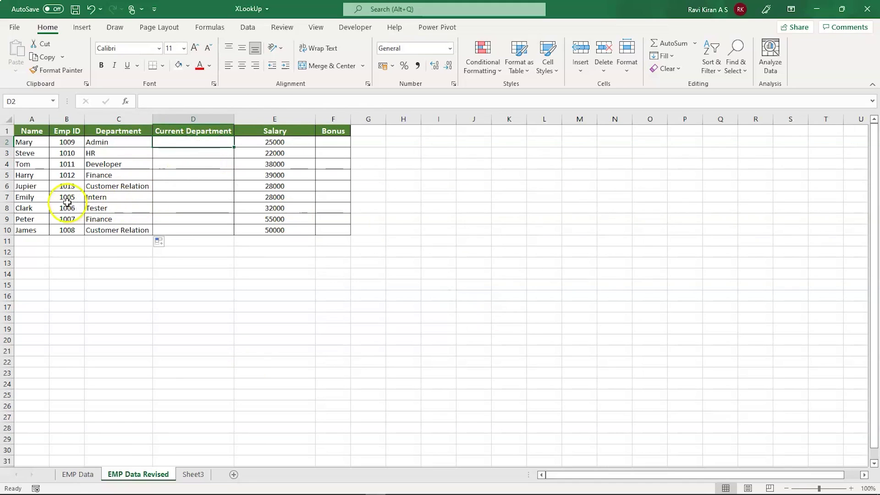
left_click(88, 201)
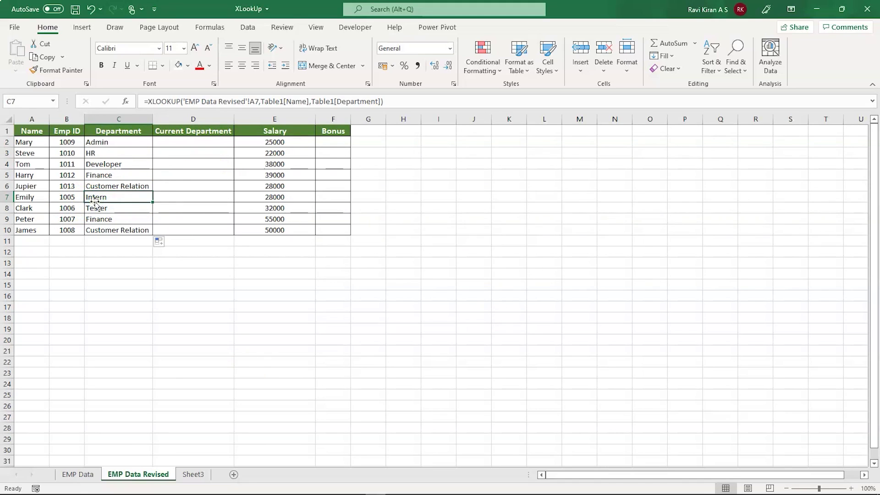
left_click(80, 475)
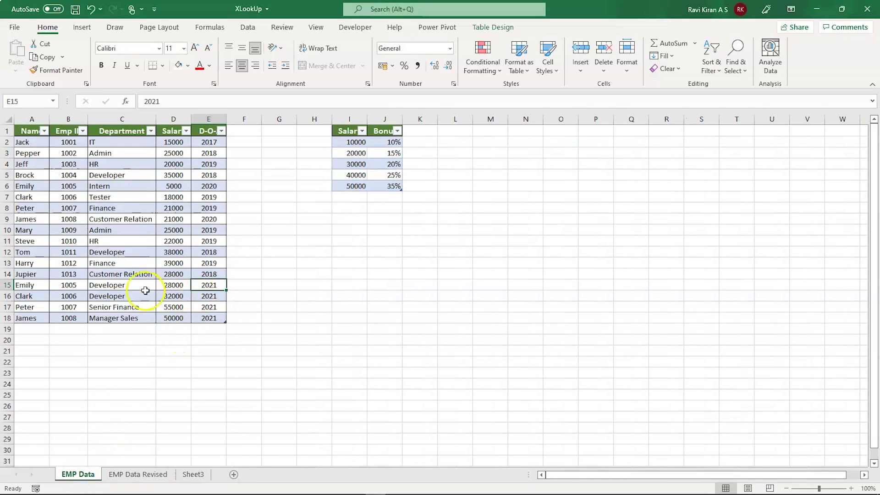
left_click(117, 287)
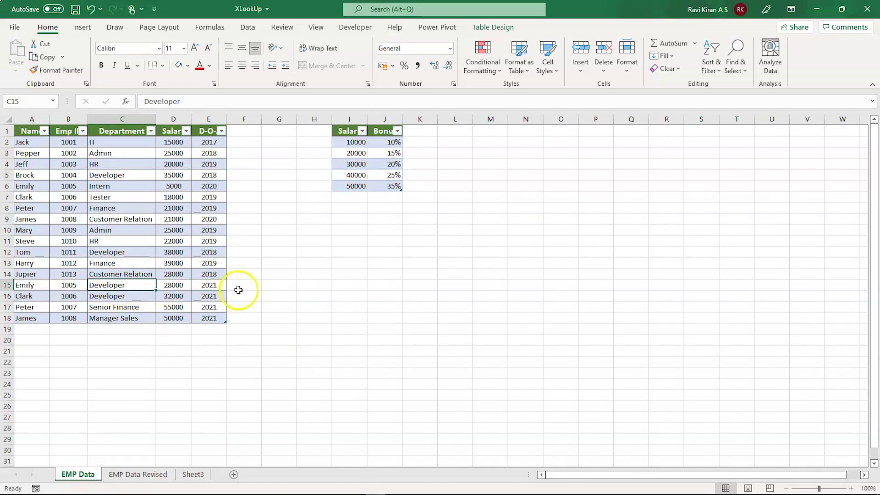
left_click(208, 290)
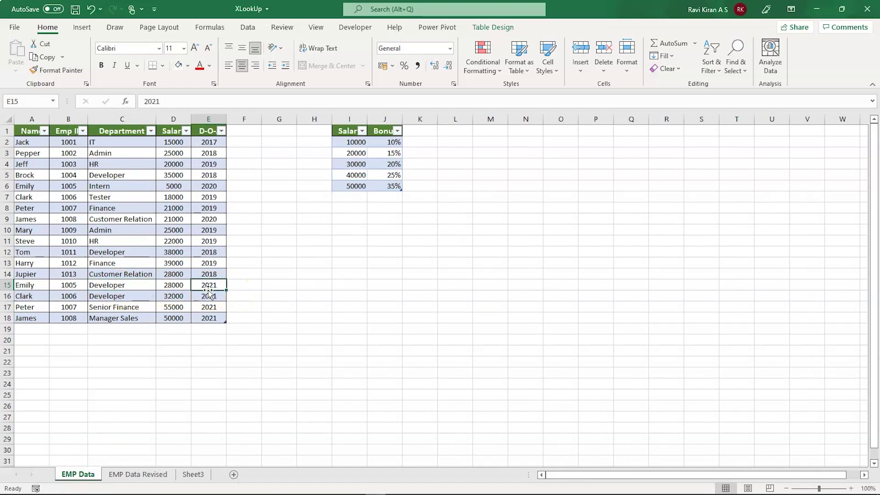
key("ctrl+Page_Down")
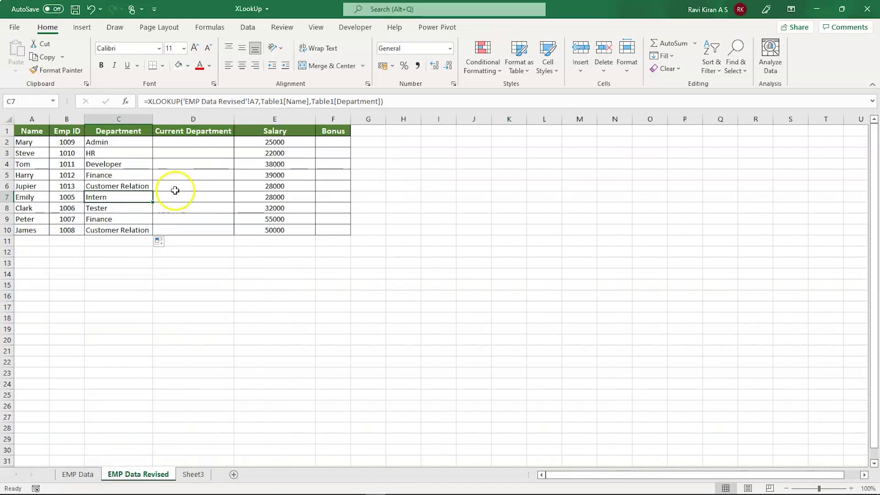
left_click(190, 144)
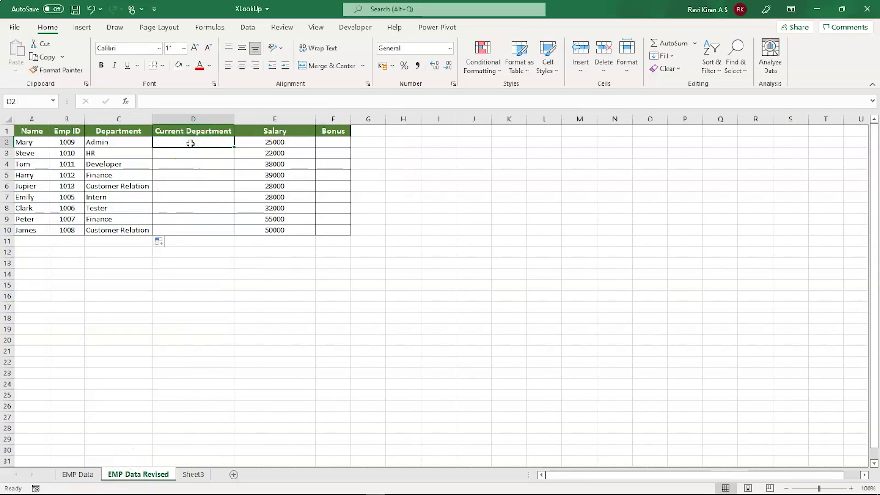
Step: Start an XLOOKUP in D2 with A2 as the lookup value
type("=x")
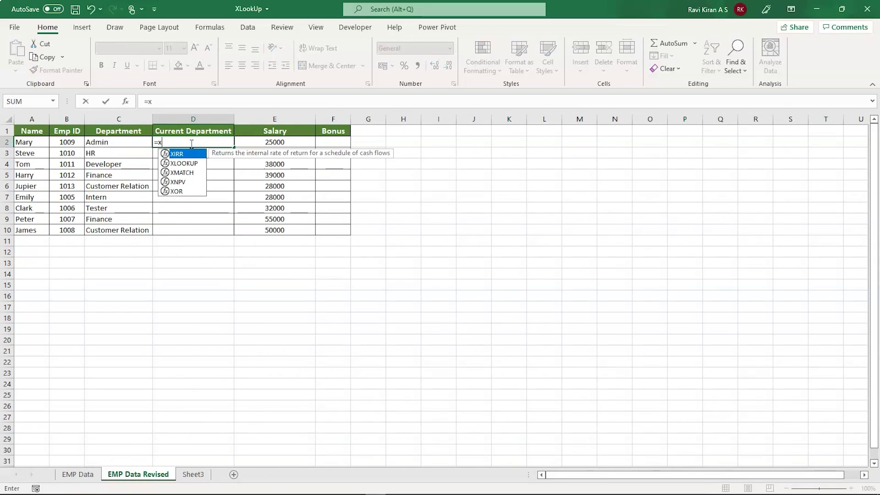
key("Down")
key("Tab")
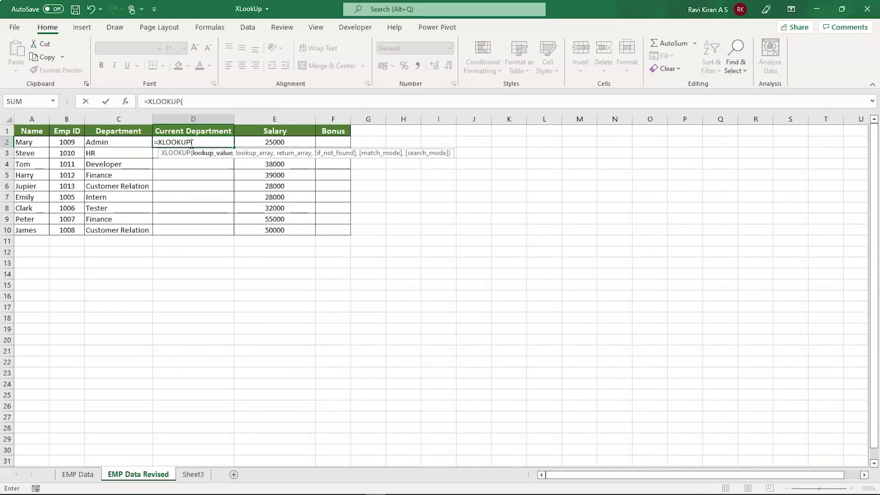
left_click(39, 143)
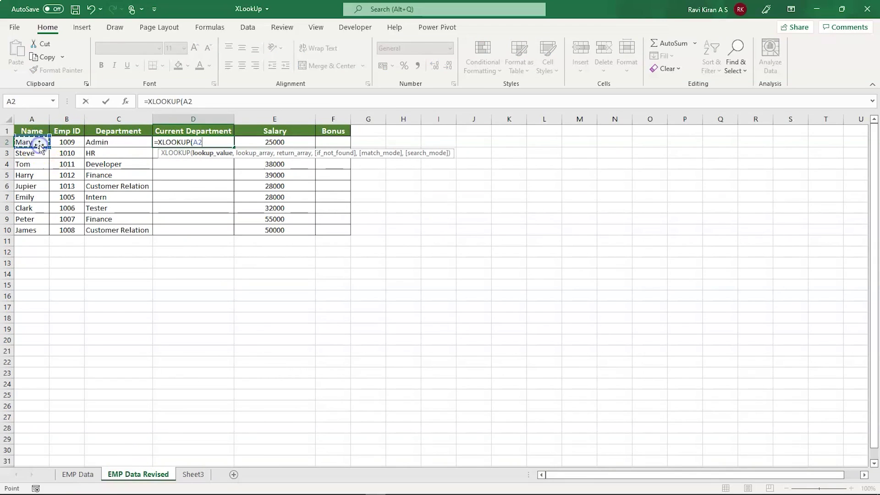
type(",")
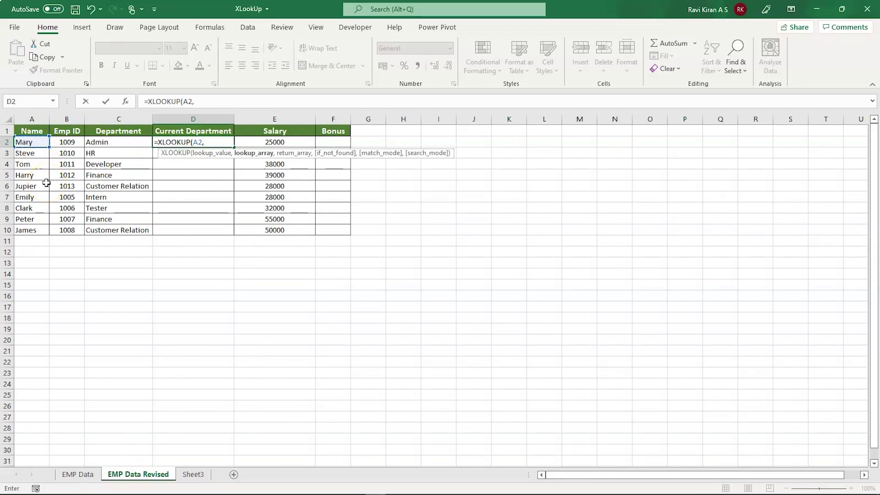
Step: Add Table1[Name] and Table1[Department] as arrays, then skip if-not-found and set match mode 0
left_click(71, 472)
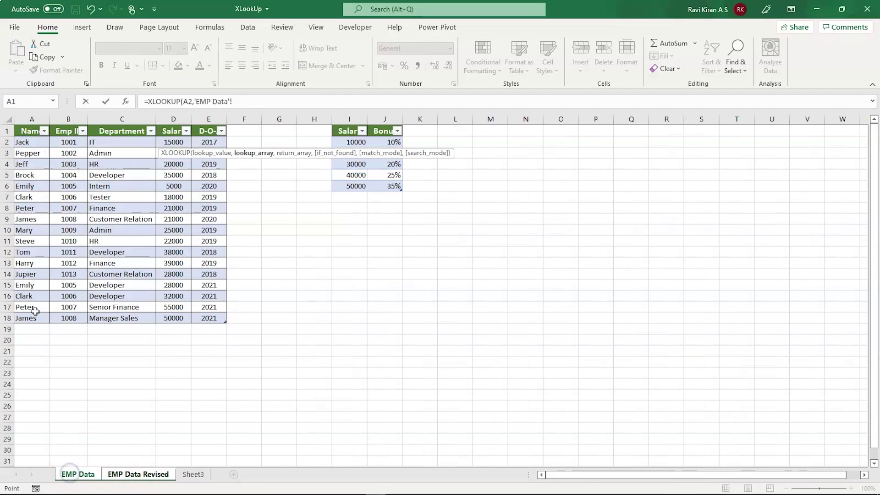
left_click(25, 143)
left_click_drag(26, 143, 20, 318)
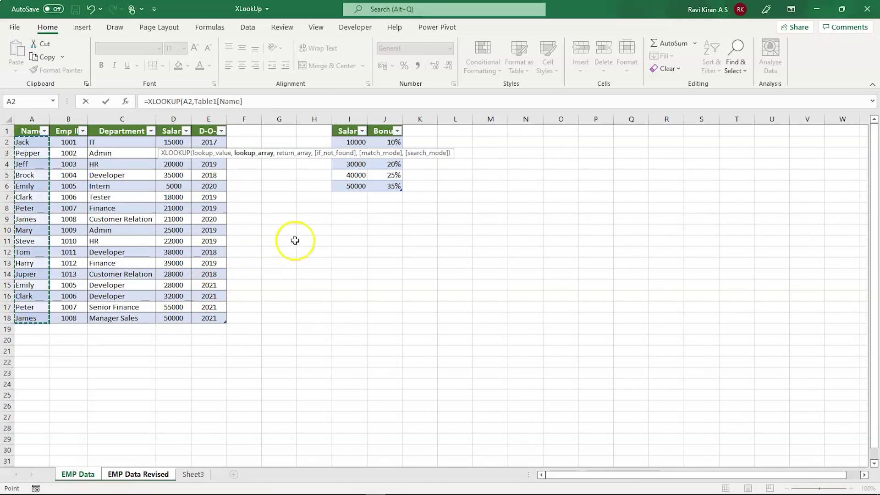
type(",")
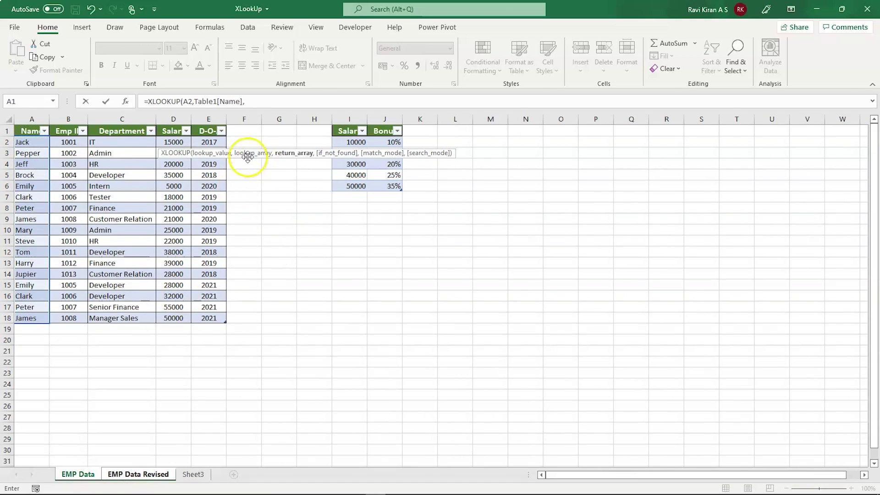
left_click_drag(137, 142, 124, 318)
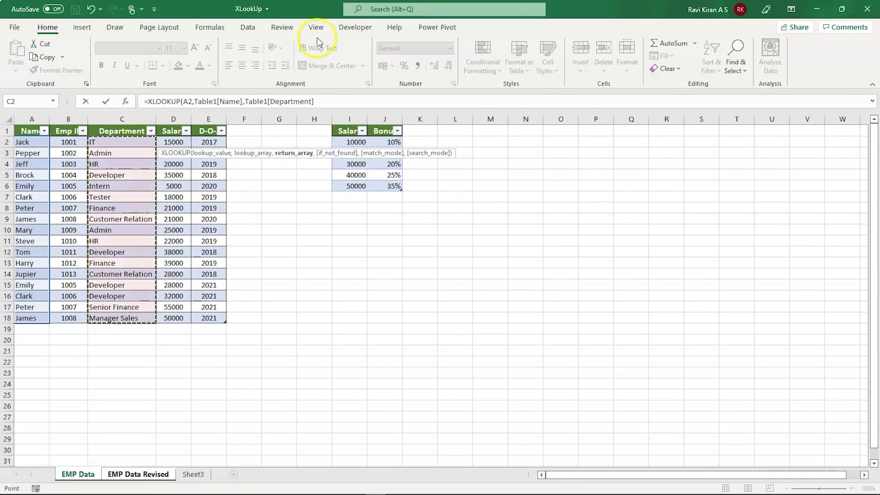
left_click(326, 99)
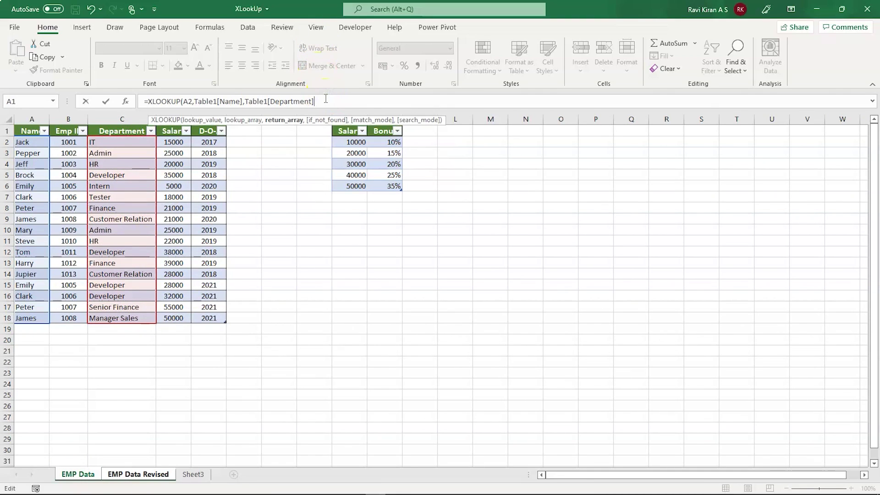
type(",")
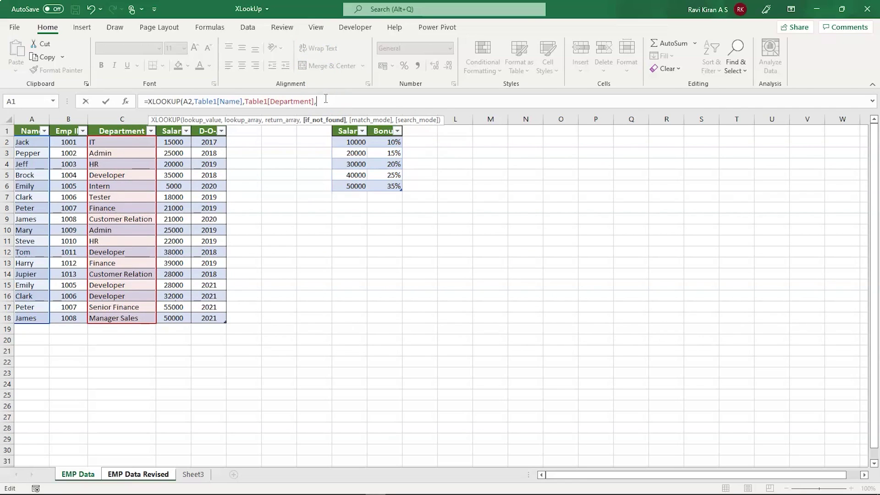
type(",")
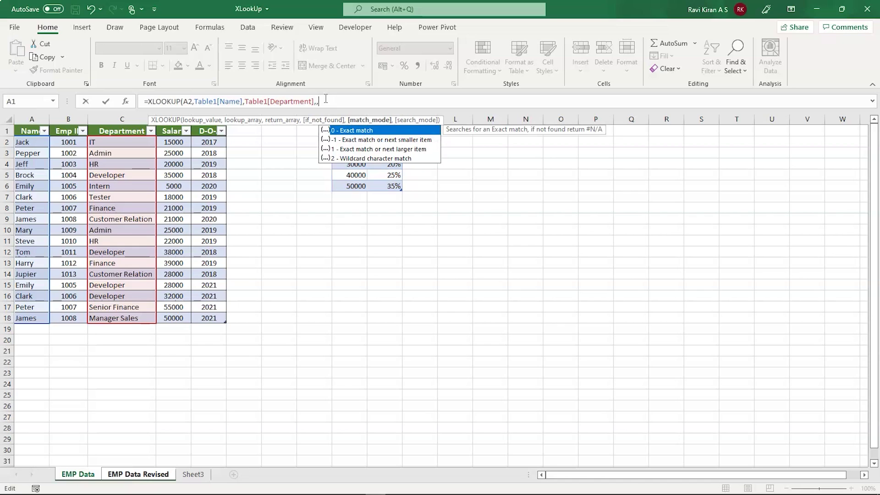
type("0,")
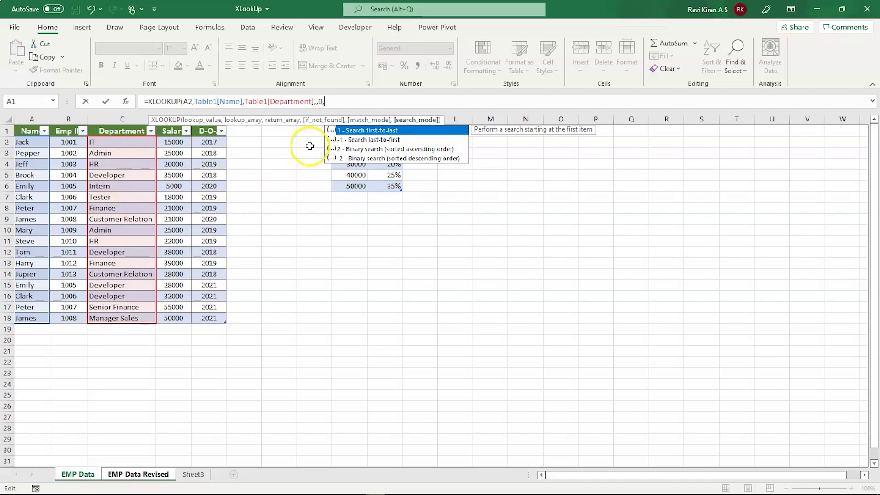
Step: Set search mode -1 (last to first) and enter D2's lookup, showing Admin
key("Down")
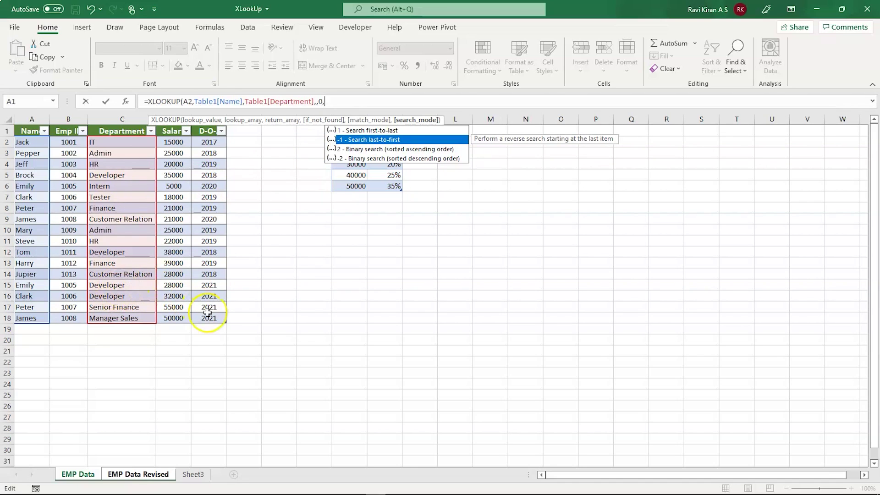
key("Tab")
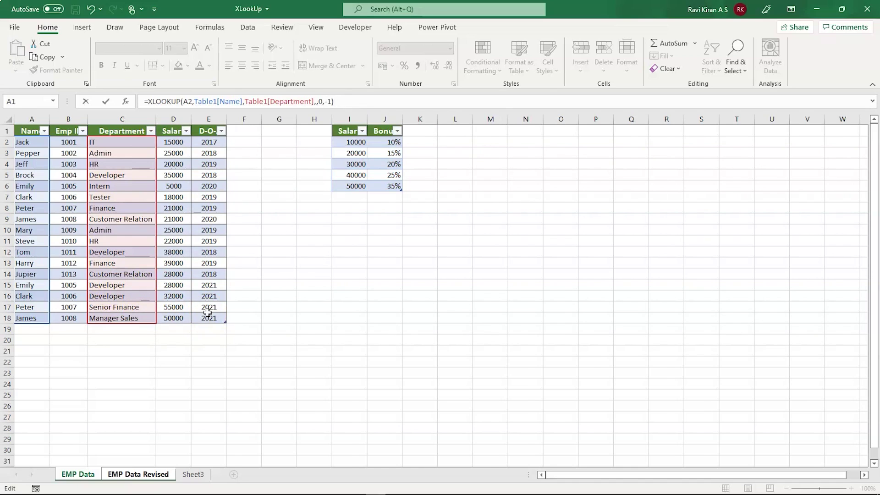
key("Return")
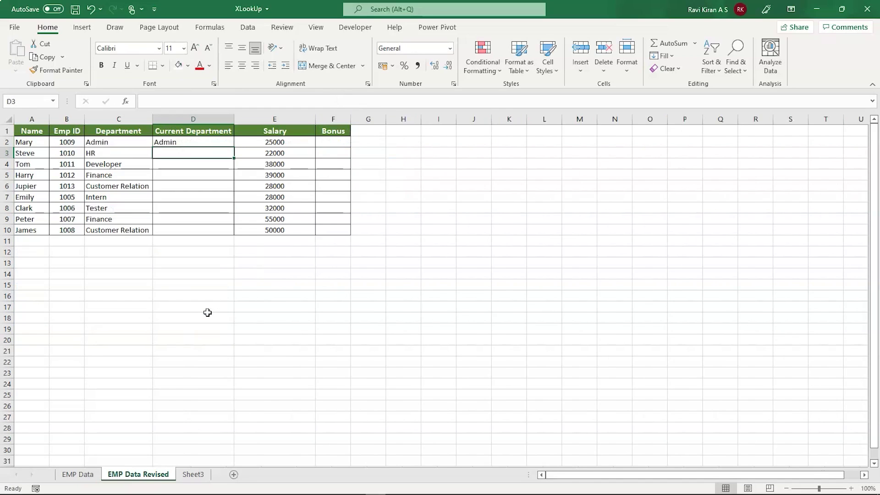
Step: Fill D2's formula down to D10 and cross-check the latest departments on EMP Data
left_click(192, 142)
double_click(234, 147)
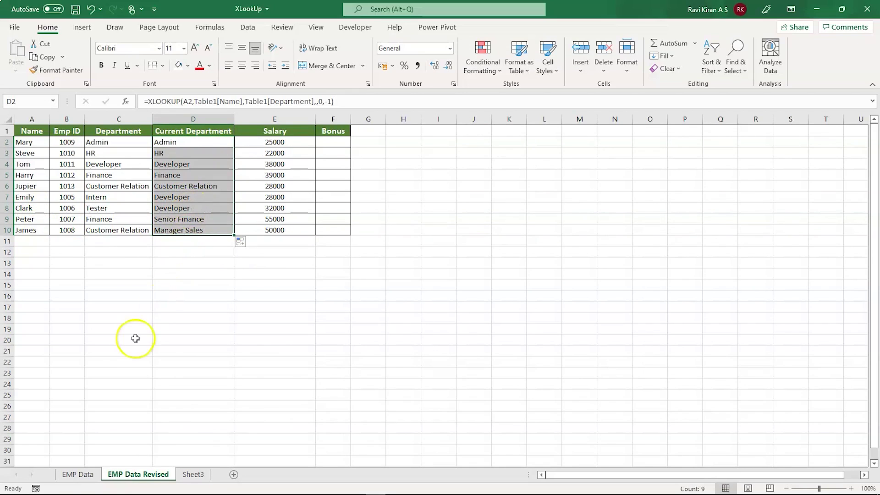
left_click(75, 474)
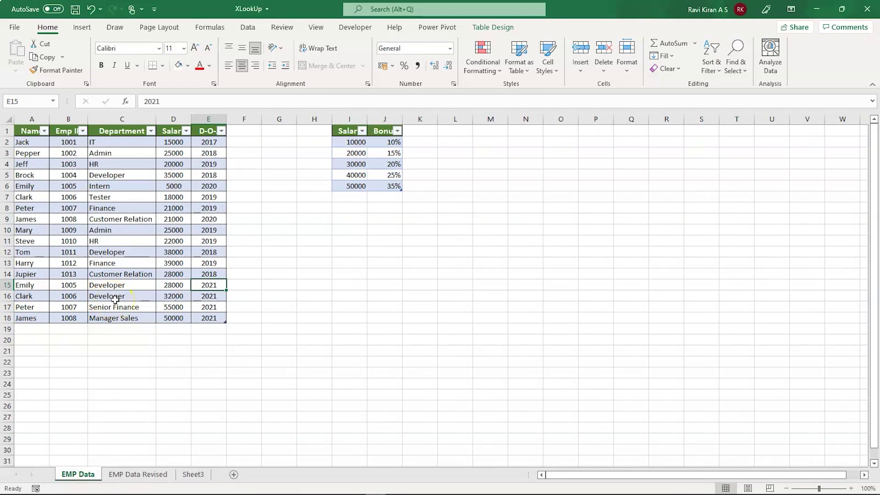
left_click(109, 202)
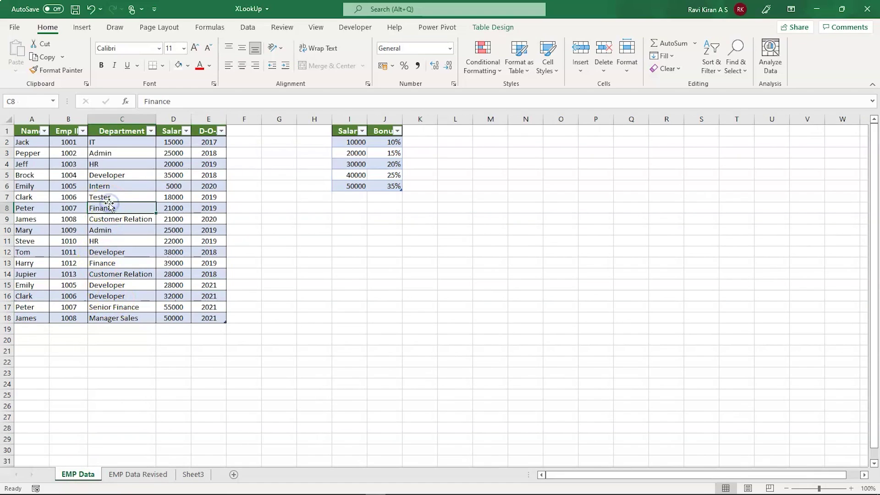
left_click(106, 297)
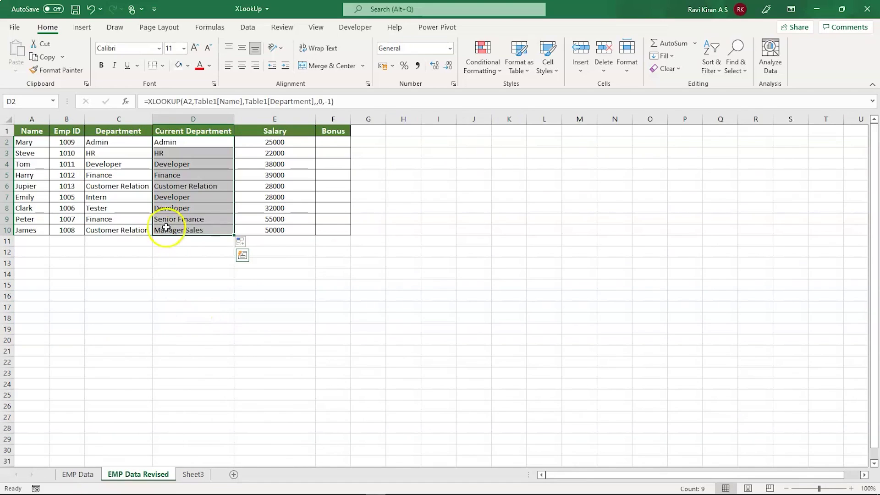
Step: Start an XLOOKUP in F2 using the salary in E2 as lookup value
left_click(326, 143)
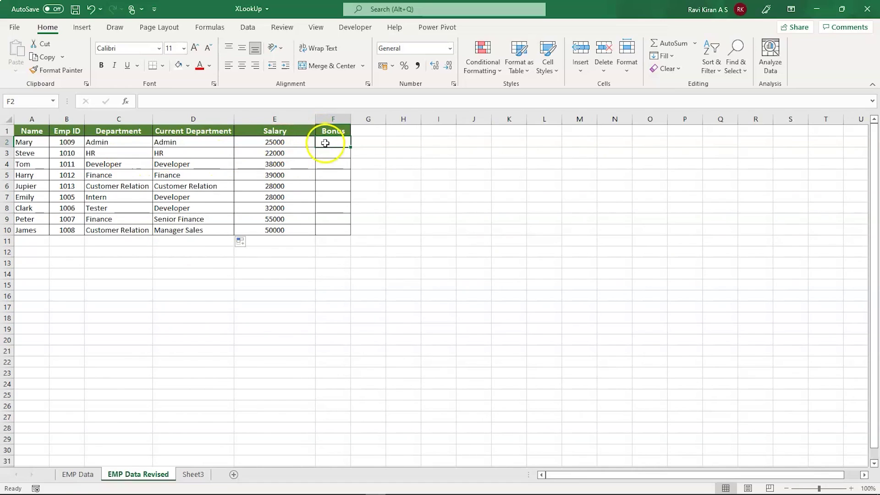
type("=")
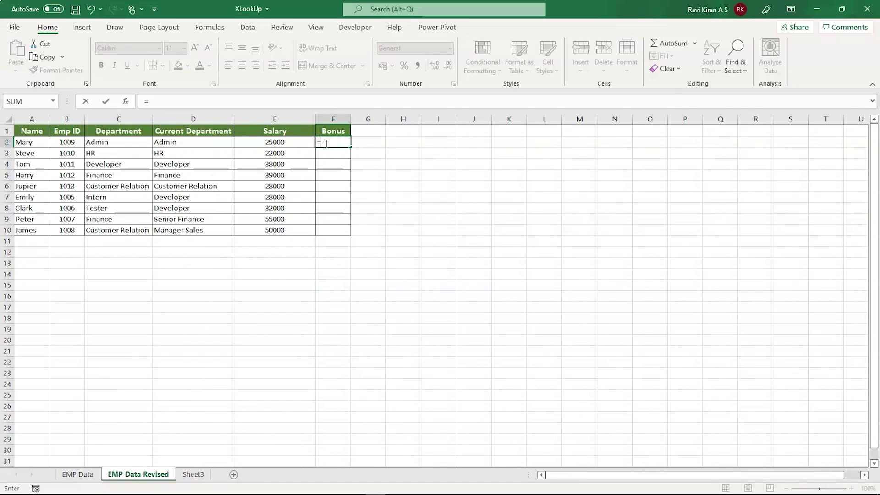
type("x")
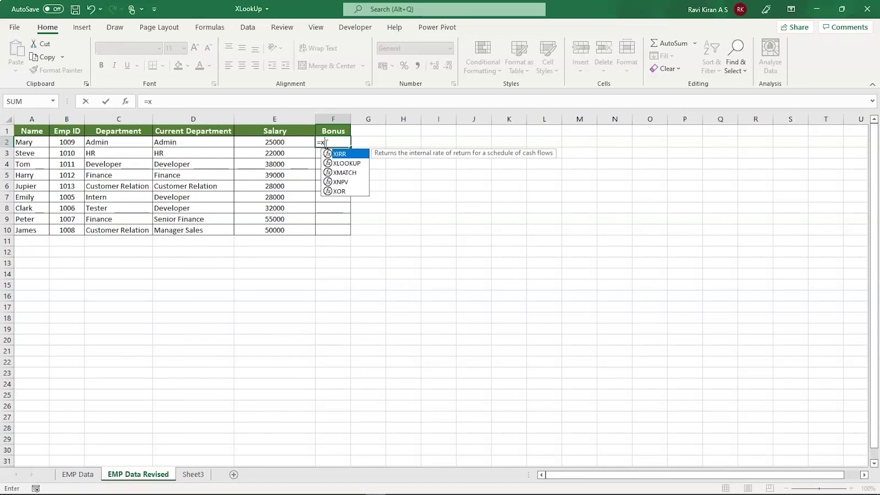
key("Down")
key("Tab")
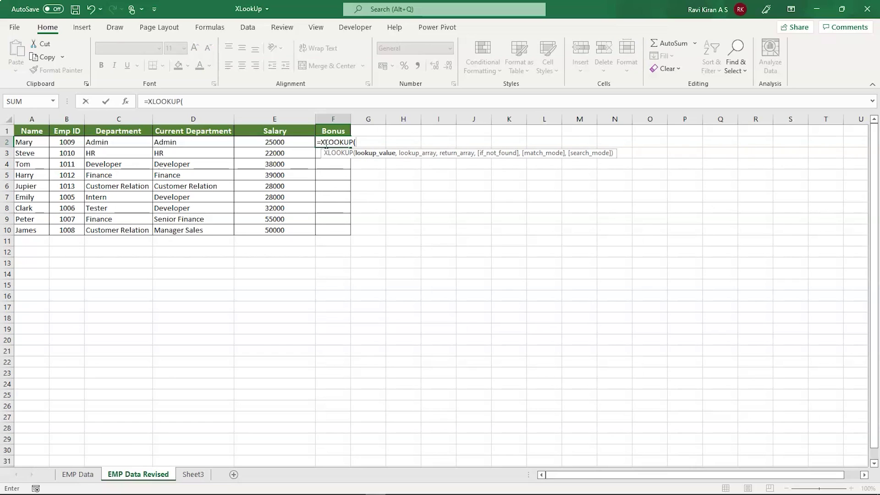
left_click(287, 144)
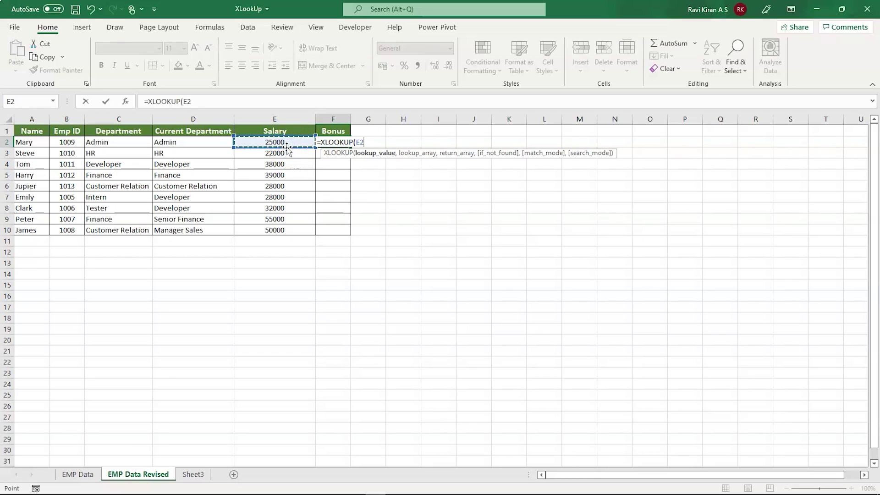
type(",")
Step: Reference Table2[Salary] as the lookup array and choose match mode -1 (exact or next smaller)
left_click(78, 474)
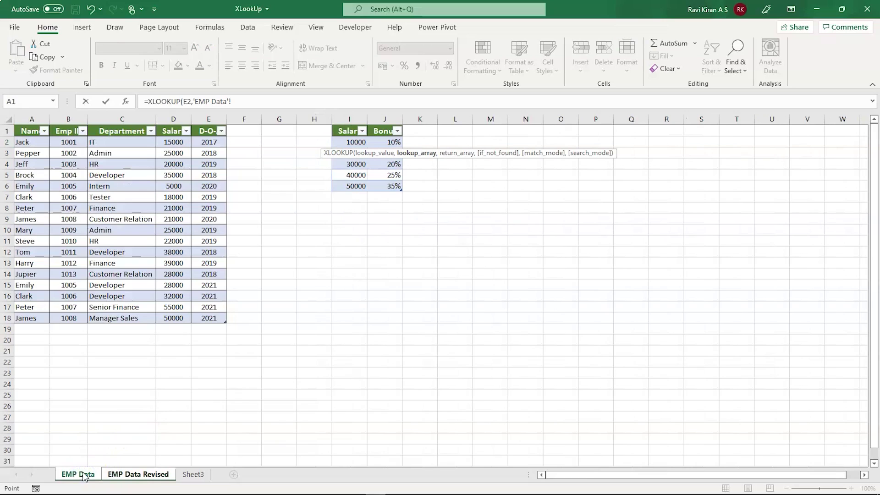
left_click(353, 142)
left_click_drag(352, 143, 352, 186)
type(",")
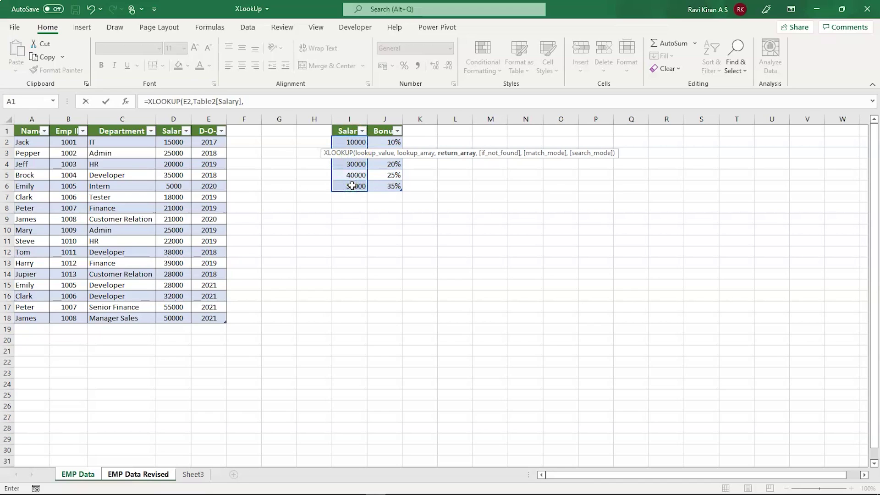
left_click(330, 98)
type(",")
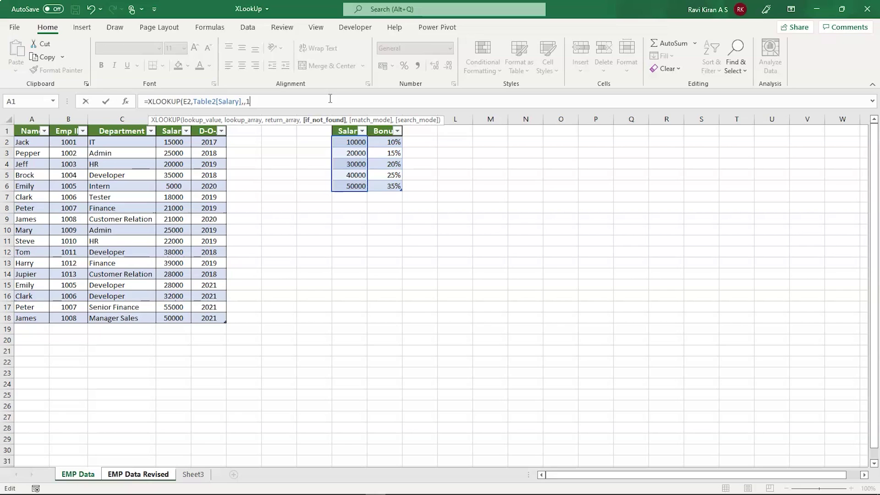
type(",")
key("Down")
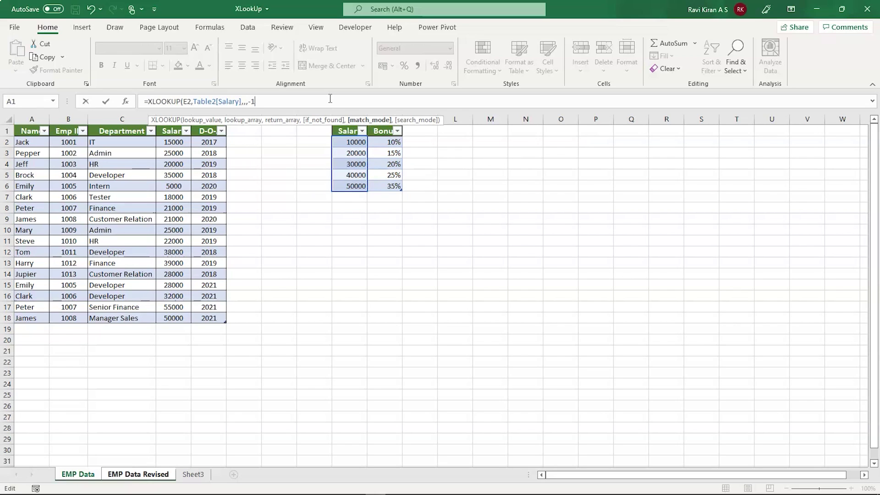
Step: Commit the Bonus formula in F2 and fill it down to F10, giving rates 0.15–0.35
type(")")
key("Return")
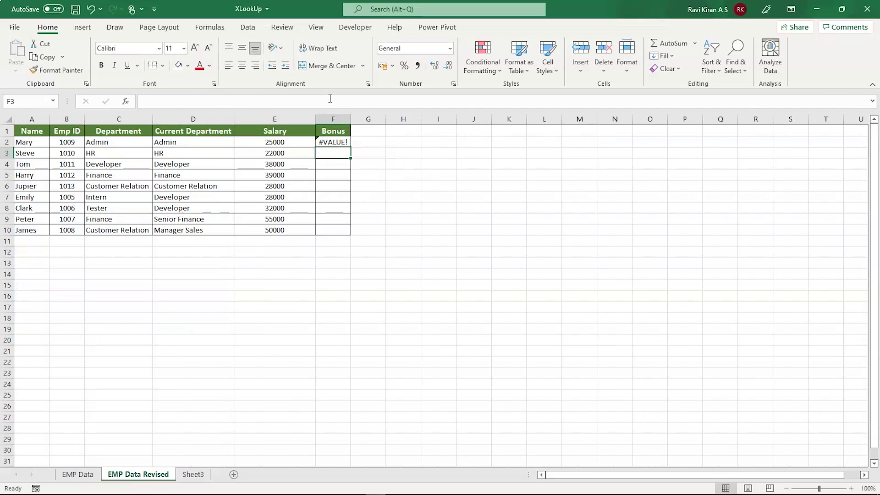
left_click(337, 143)
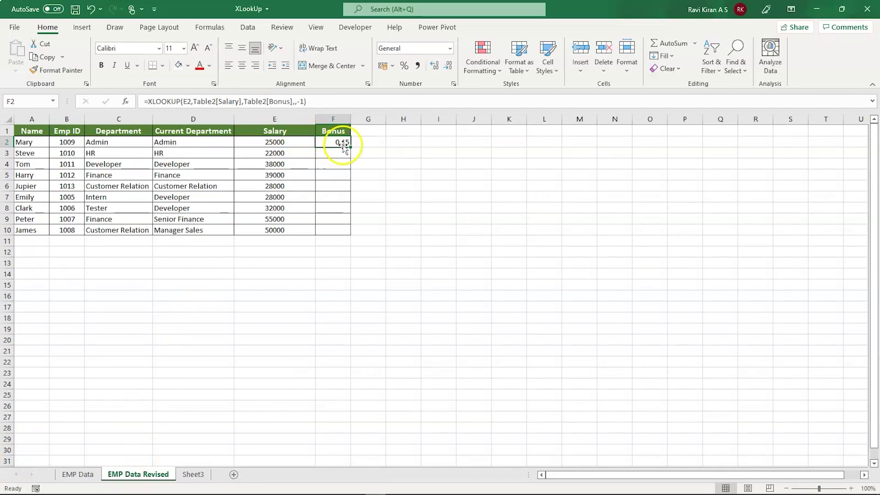
double_click(350, 146)
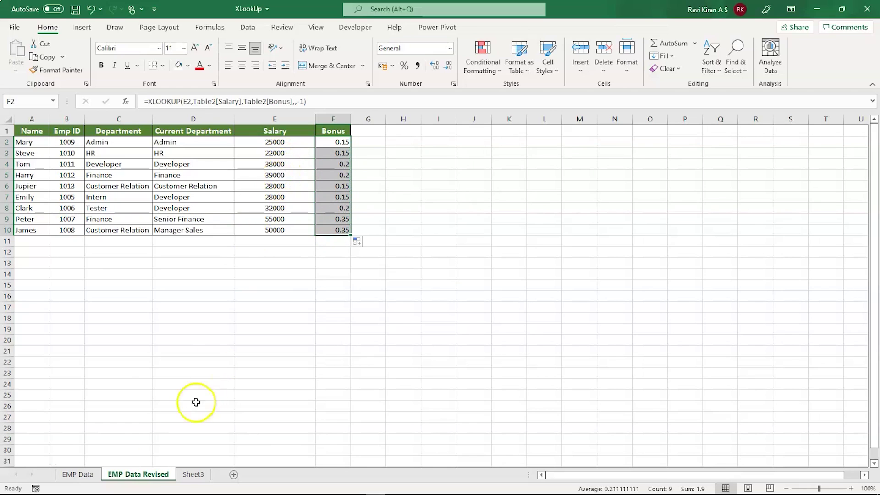
left_click(77, 474)
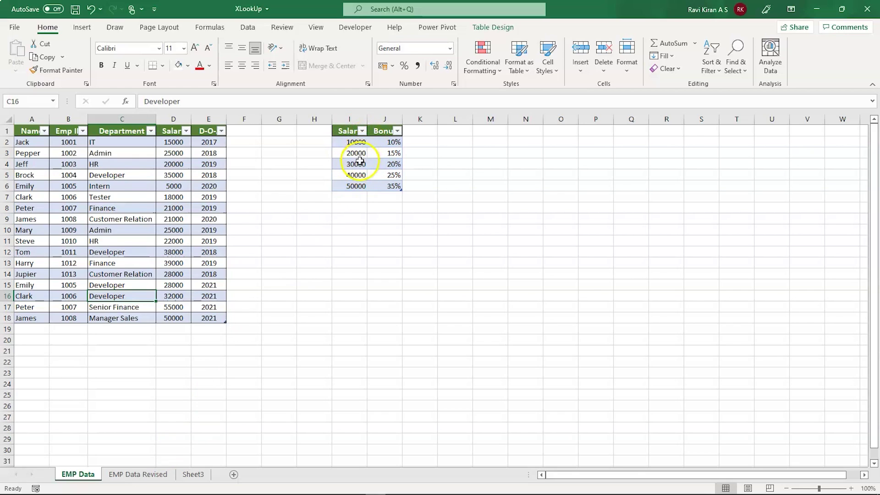
left_click(383, 154)
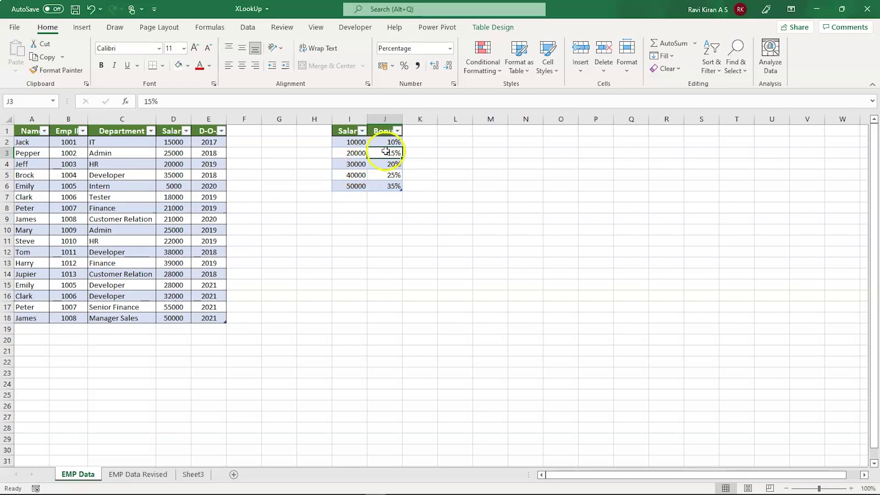
left_click(140, 474)
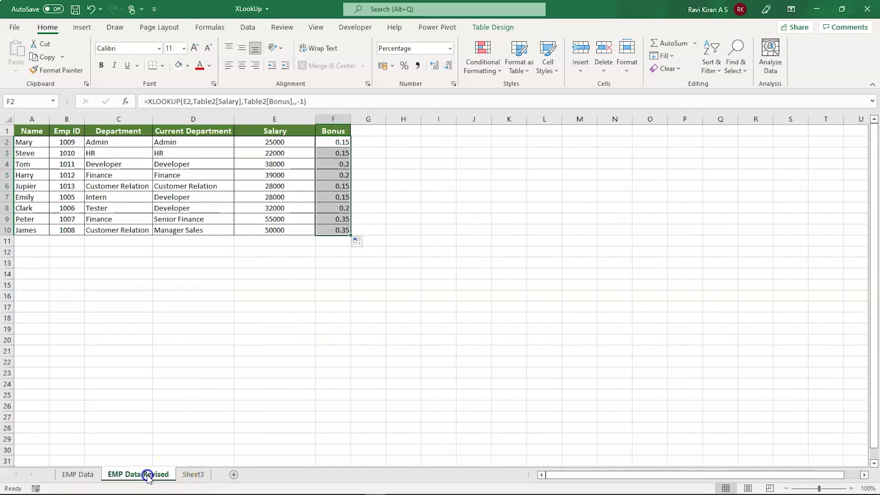
left_click(332, 152)
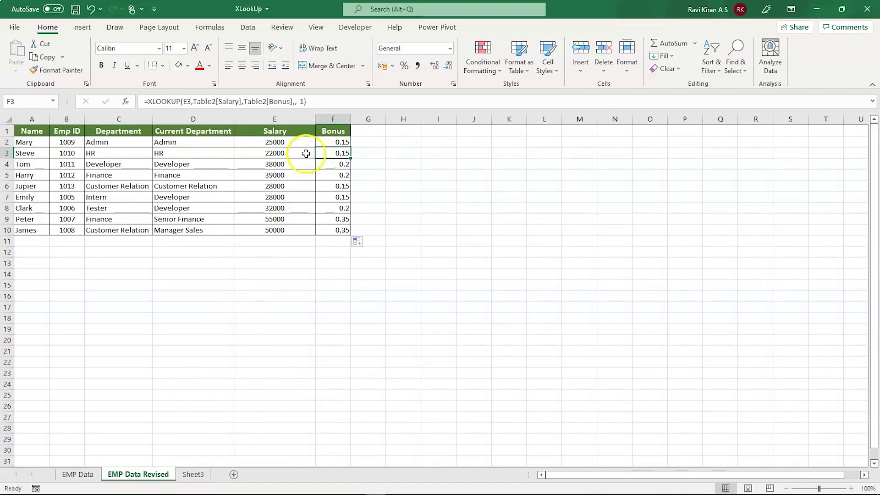